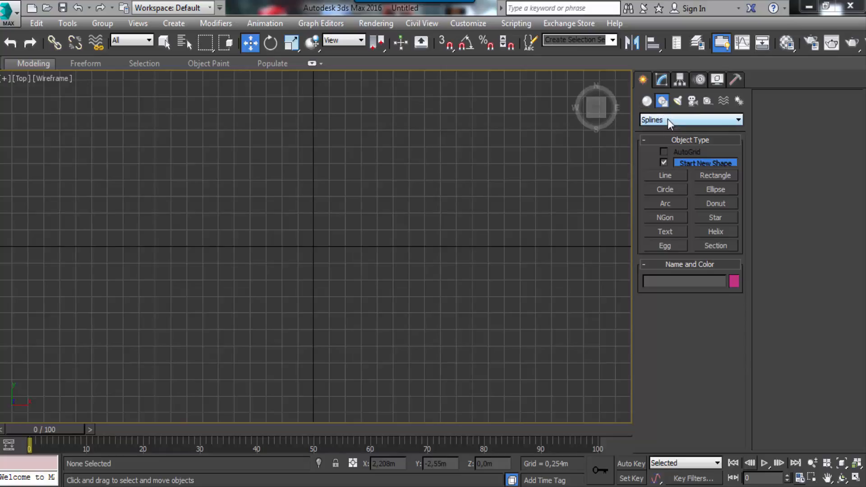
click(668, 119)
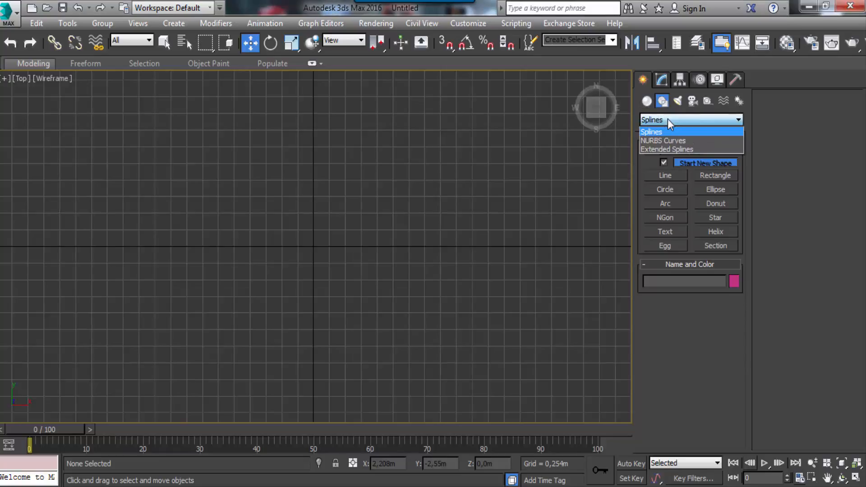
click(668, 119)
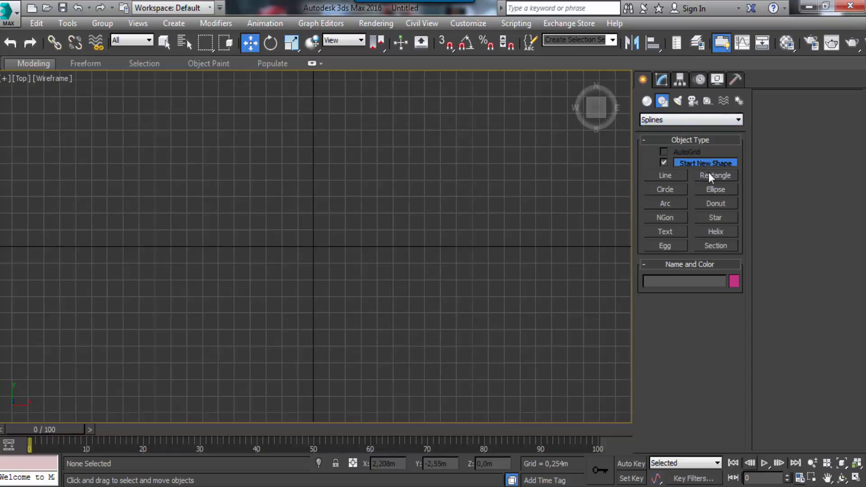
click(668, 176)
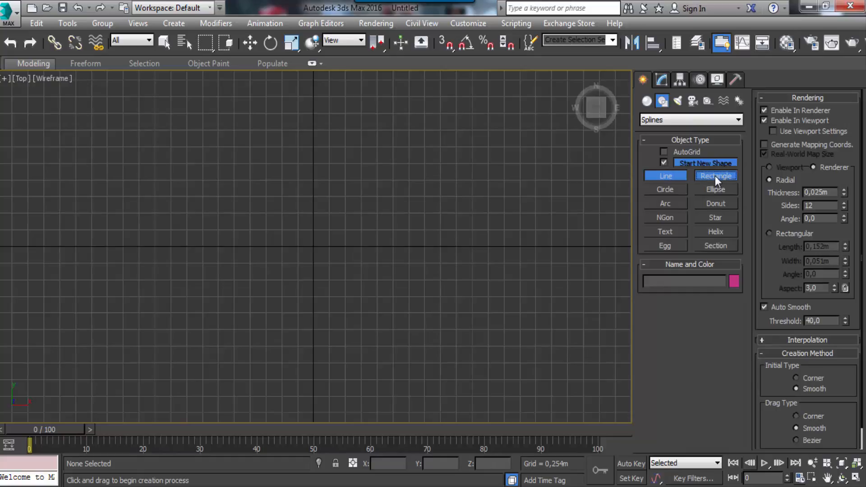
click(715, 176)
click(667, 189)
click(722, 190)
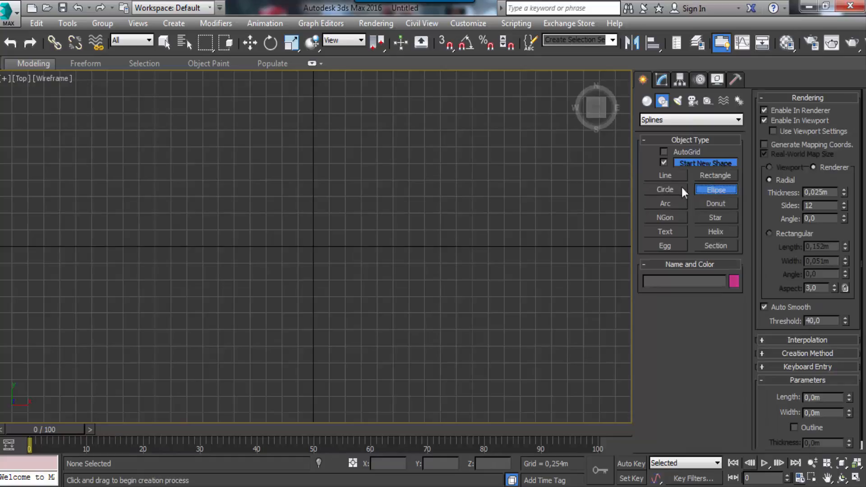
Draw a circle spline in the Top view, left of the origin, and adjust its radius to 1.726 m
click(666, 189)
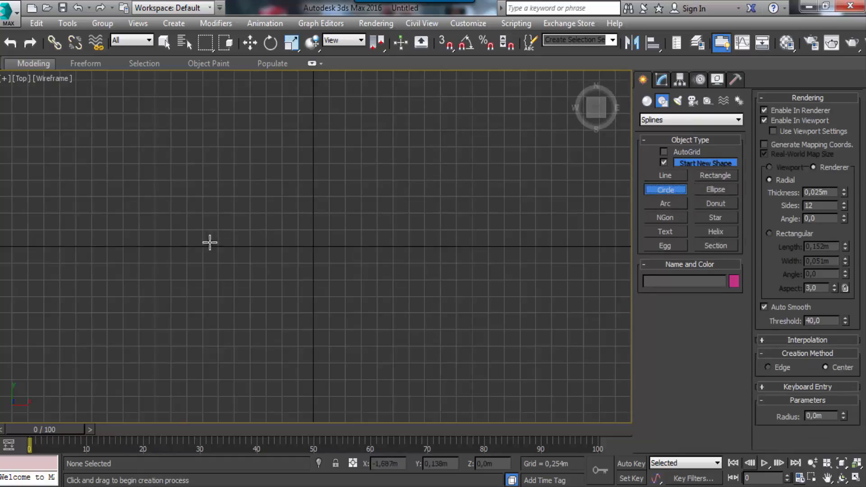
drag(220, 259, 307, 219)
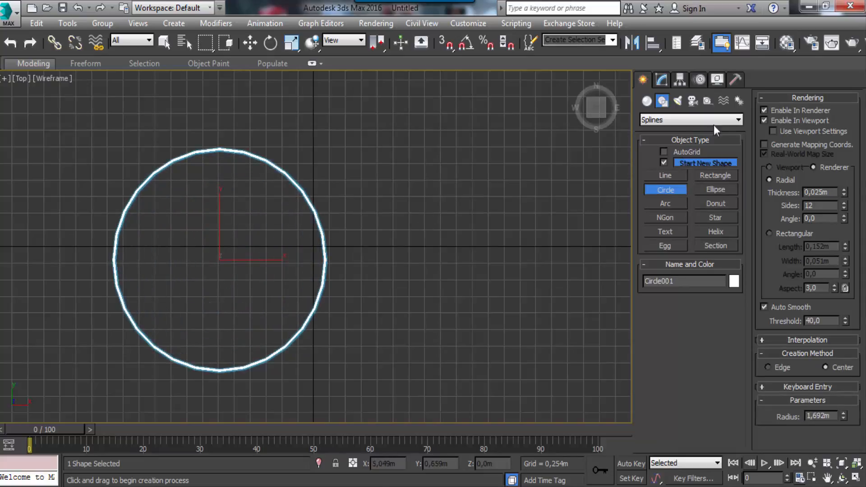
click(762, 98)
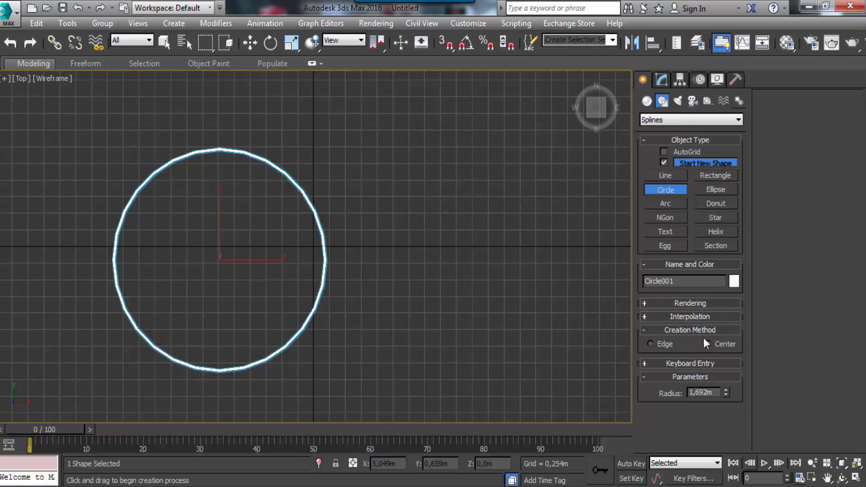
click(645, 377)
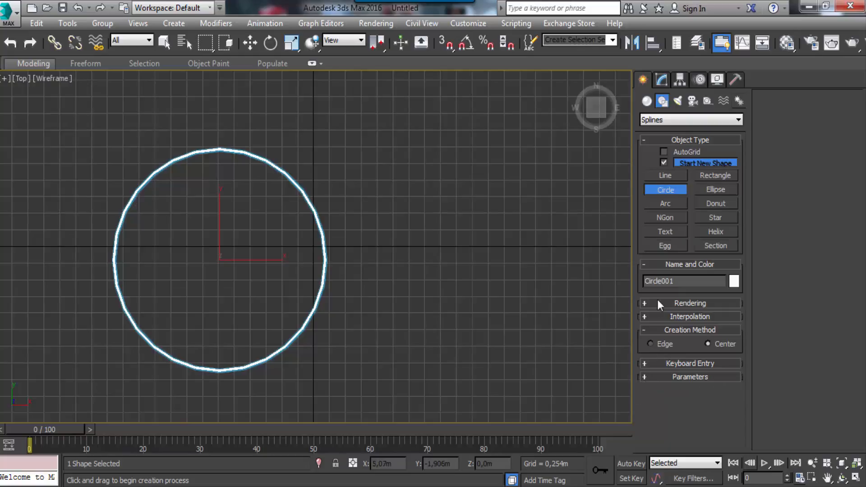
click(645, 377)
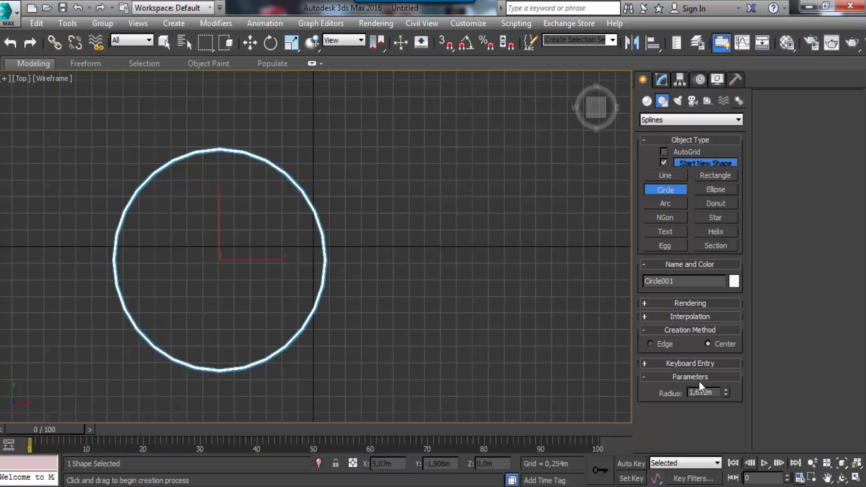
drag(726, 390, 726, 394)
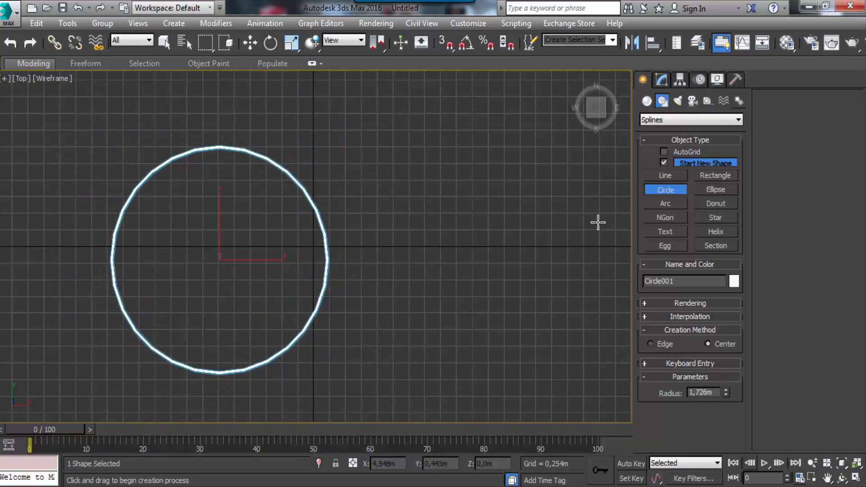
Disable Enable In Renderer and Enable In Viewport for the circle and test-render the Top view
click(646, 305)
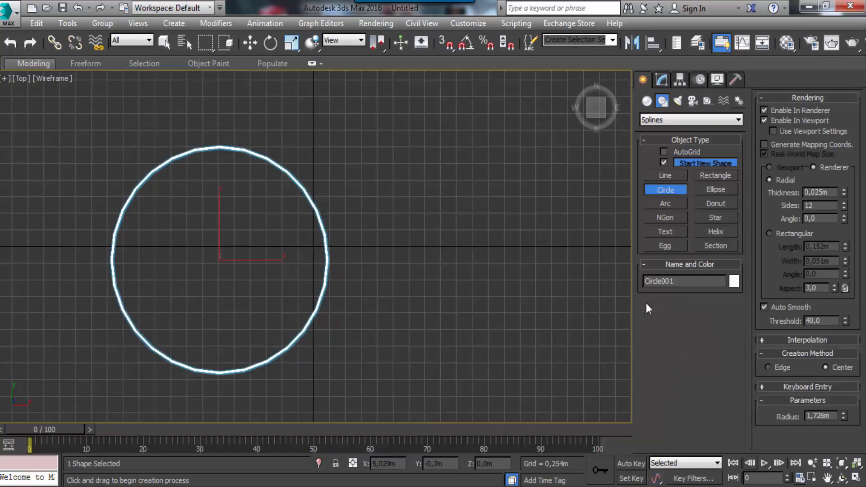
click(764, 121)
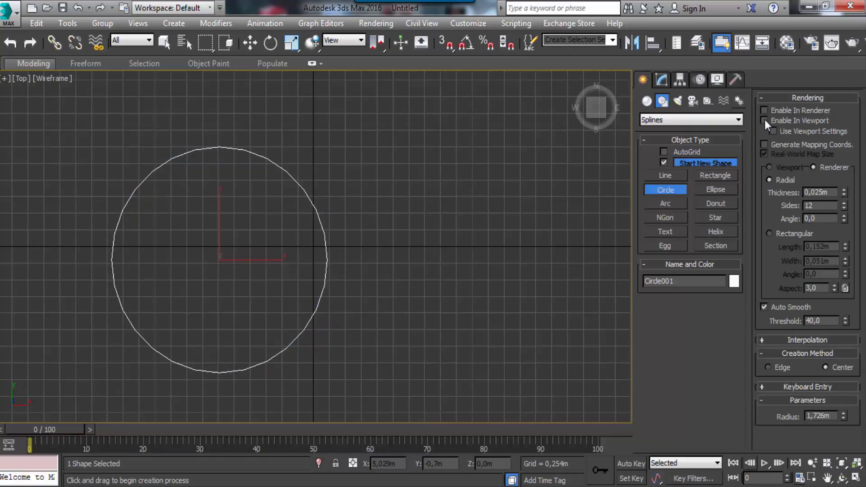
click(854, 44)
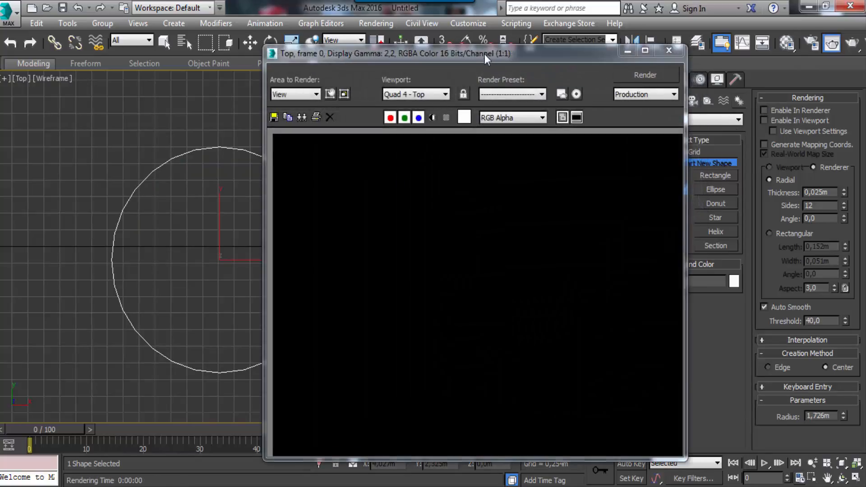
drag(486, 54, 458, 33)
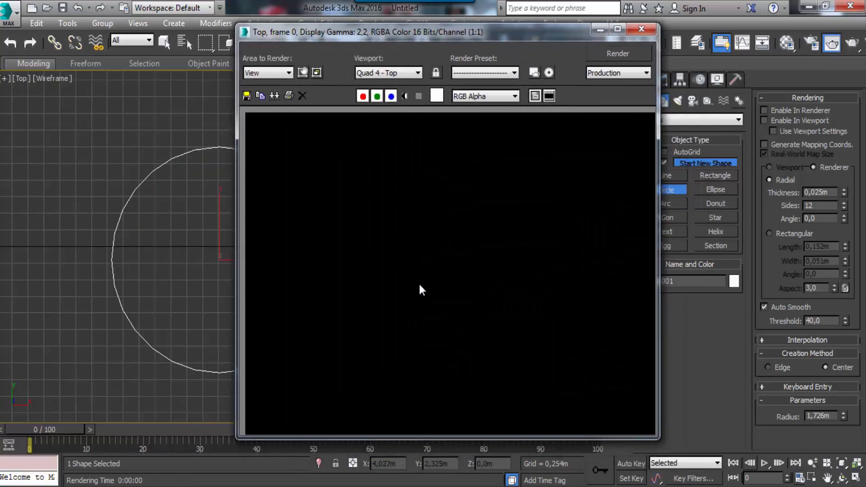
click(641, 29)
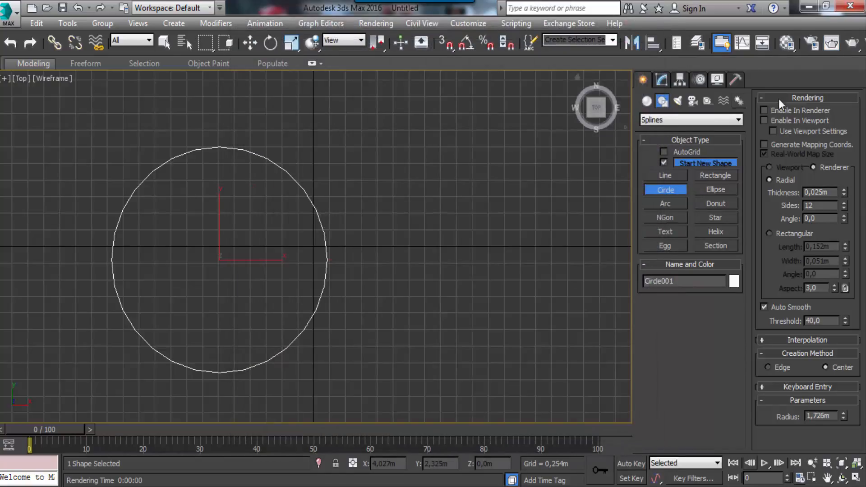
Turn Enable In Renderer and Enable In Viewport back on for the circle and render the Top view again
click(764, 121)
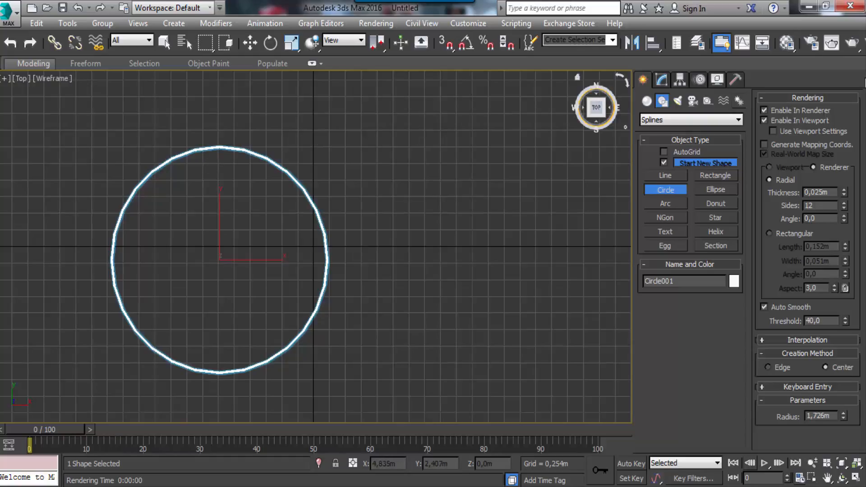
click(854, 44)
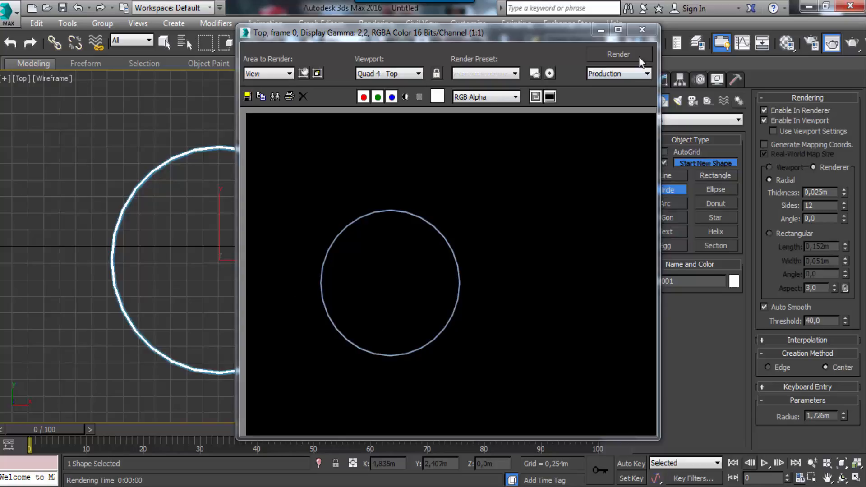
click(643, 30)
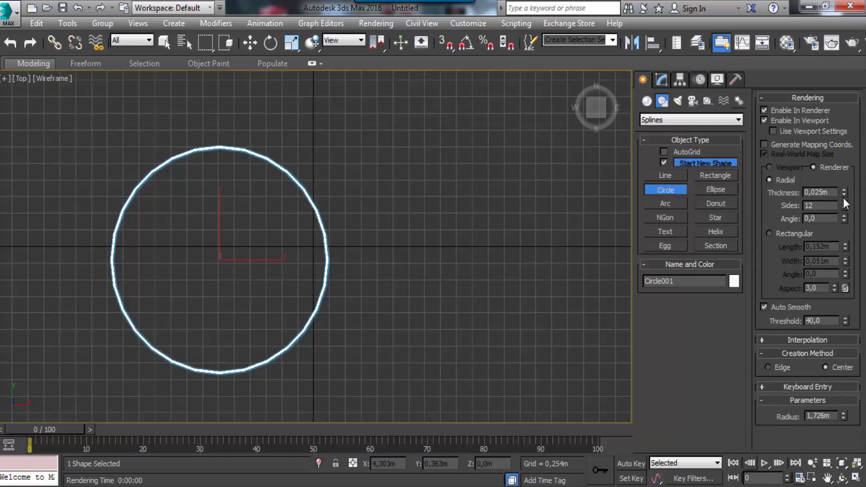
Set the circle's radial thickness to 0.033 m and sides to 27, and switch it to a rectangular section 0.192 m long
drag(844, 192, 847, 169)
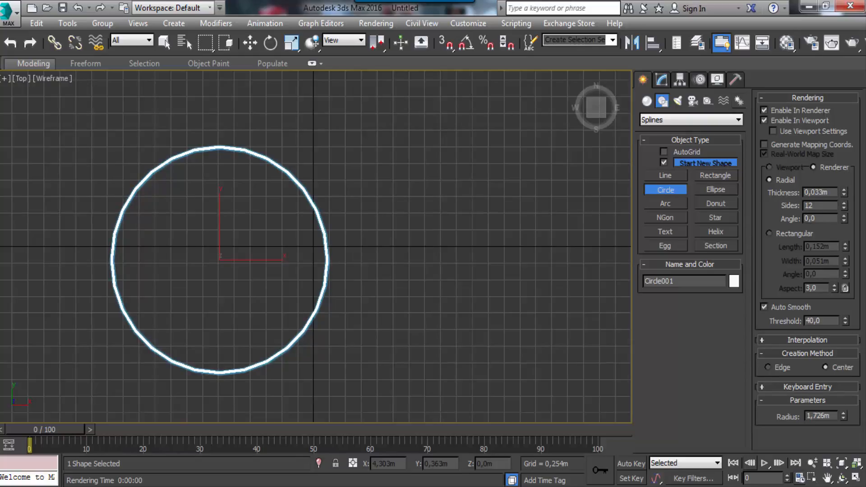
drag(845, 208, 844, 193)
click(769, 234)
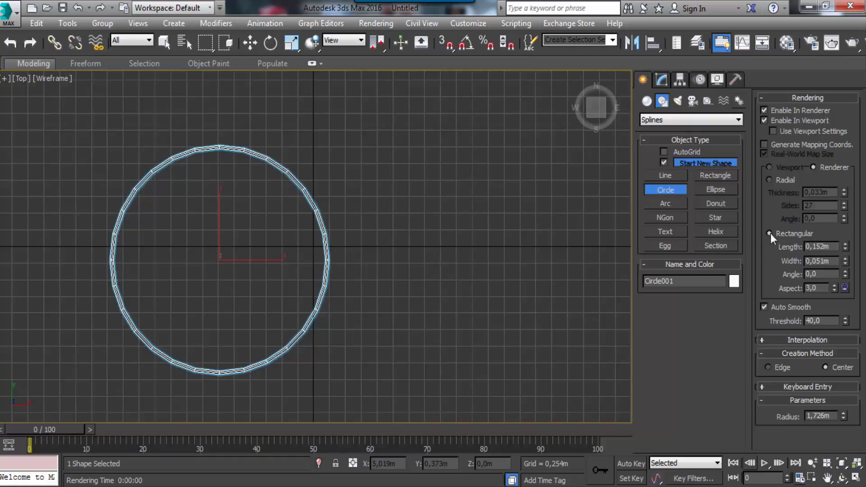
drag(846, 251, 846, 237)
Show all four viewports and enlarge the Perspective view with the whole ring framed in it
click(856, 480)
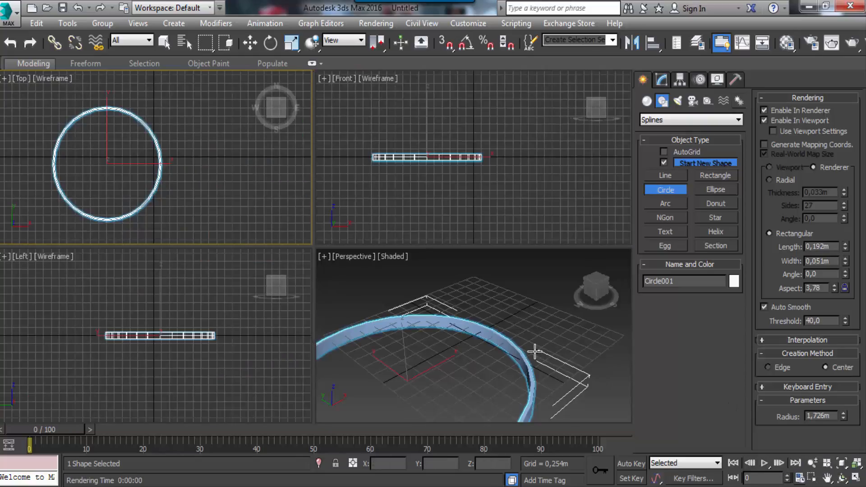
middle_drag(537, 351, 578, 307)
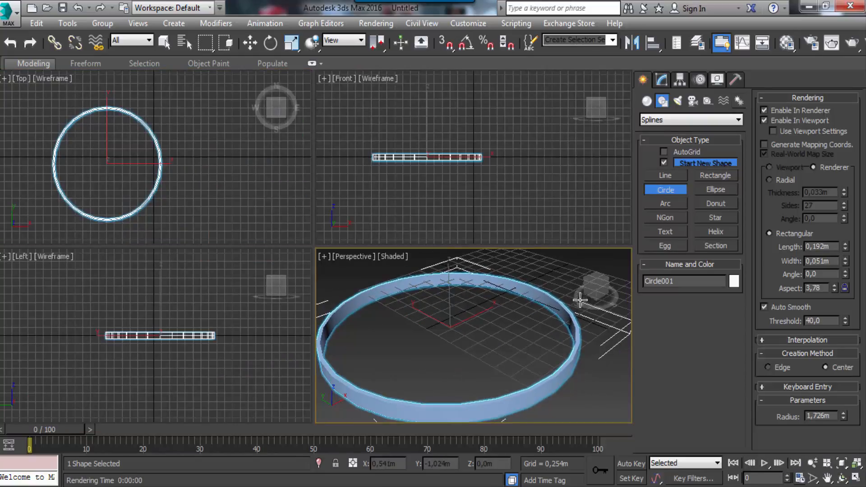
drag(316, 247, 237, 224)
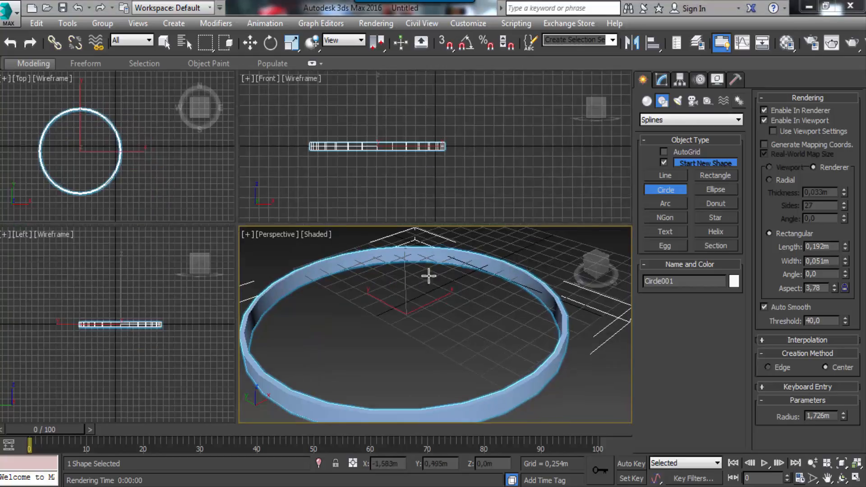
Switch the circle back to a radial section with a thickness of 0.054 m and 73 sides
click(770, 179)
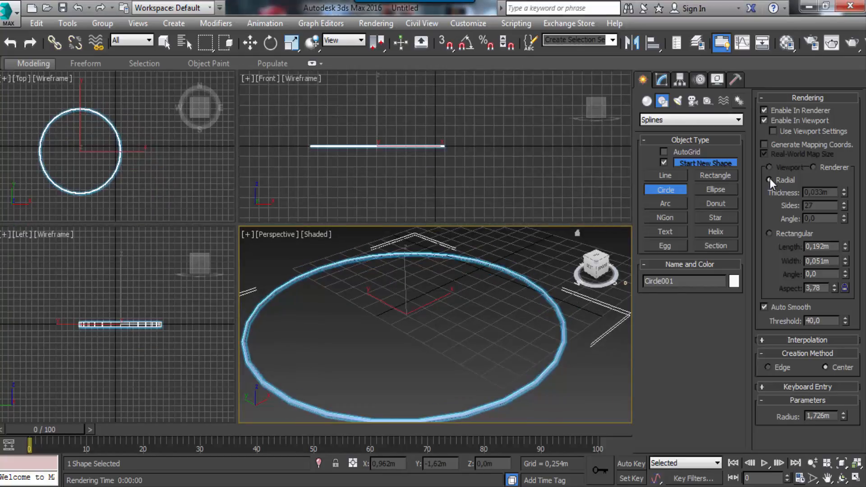
drag(844, 191, 840, 168)
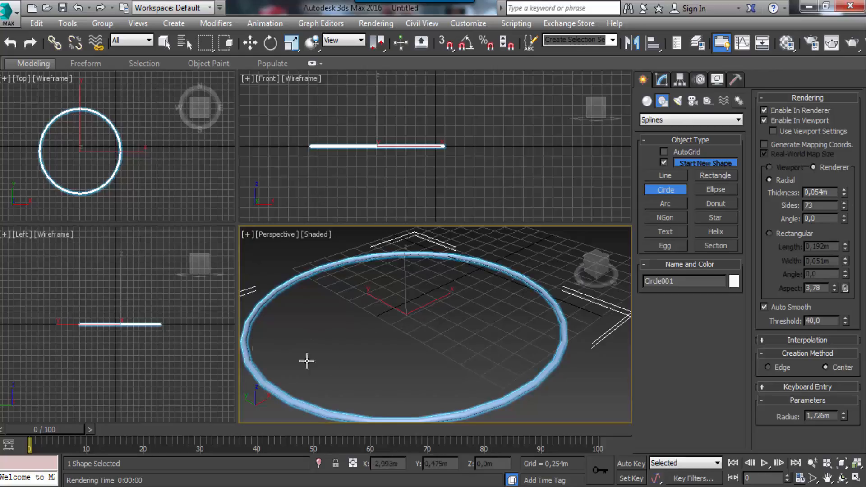
Give the circle a rectangular section 0.399 m long, an Auto Smooth threshold of 52.8 and a radius of 1.553 m
click(769, 234)
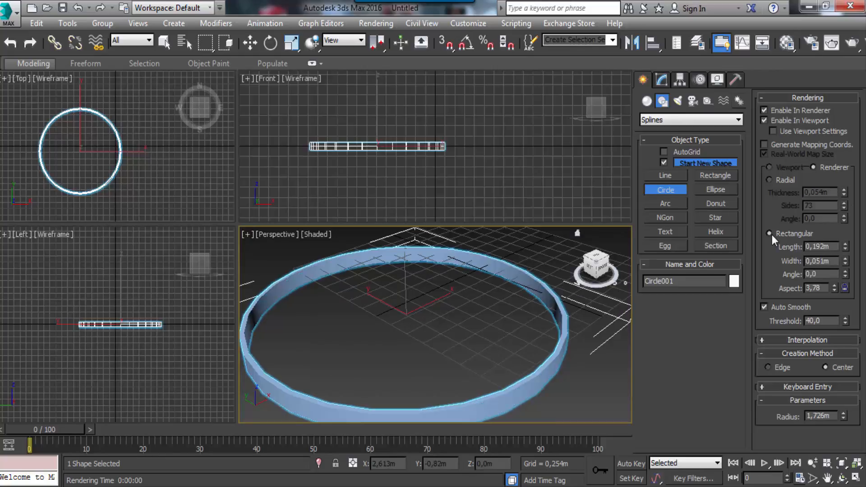
drag(845, 247, 841, 171)
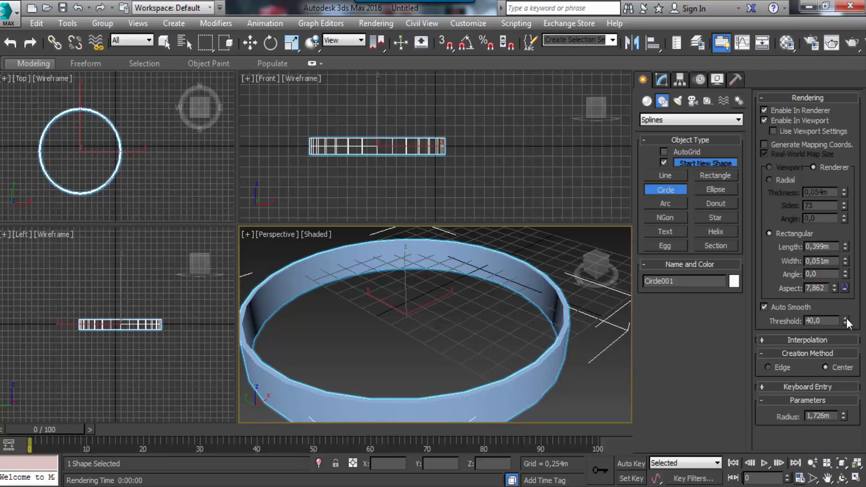
drag(847, 318, 844, 296)
mouse_move(842, 415)
mouse_down()
mouse_move(843, 399)
mouse_move(843, 426)
mouse_move(843, 417)
mouse_up()
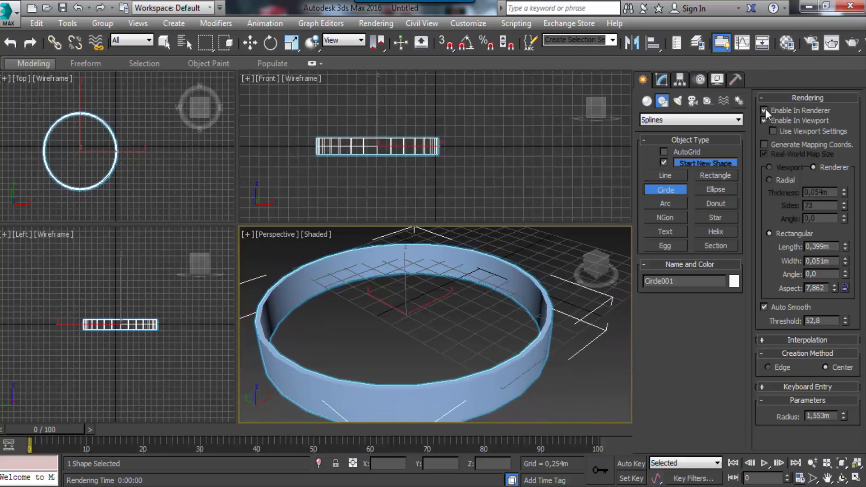
Turn the circle's Enable In Viewport option off and on again to compare its display
click(765, 120)
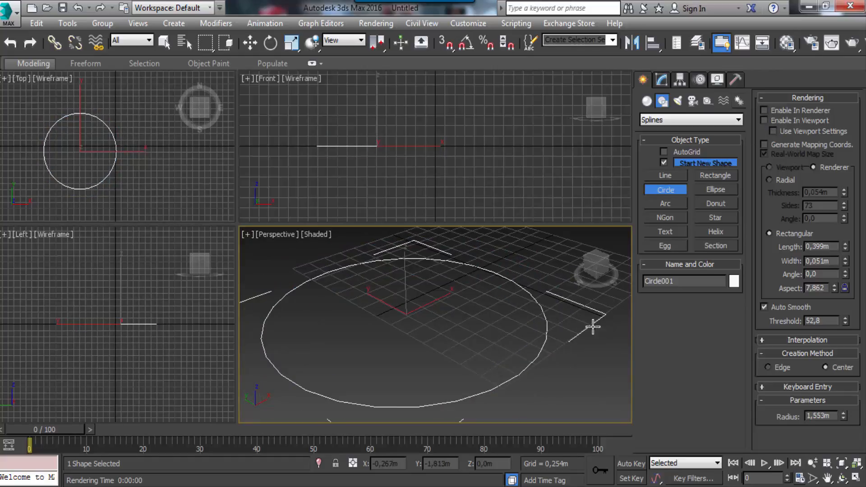
click(764, 121)
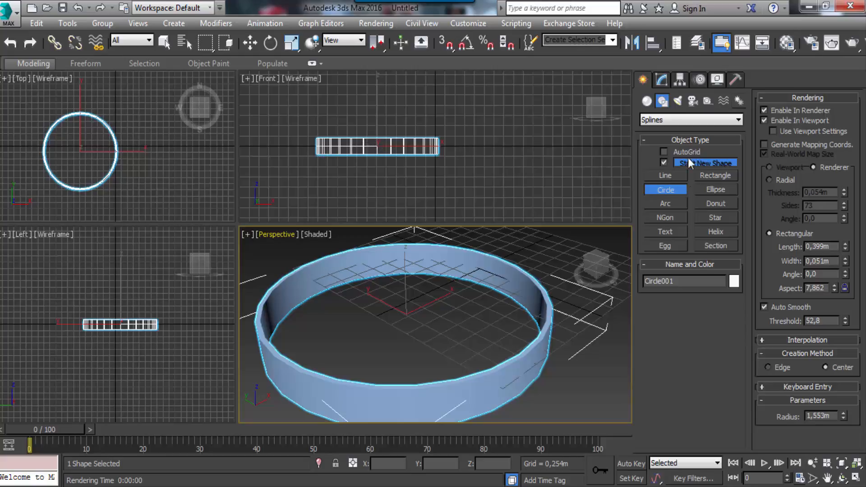
Draw a three-point smooth line in the Top view, curving below and to the right of the circle, and inspect it in Perspective
click(666, 175)
click(34, 204)
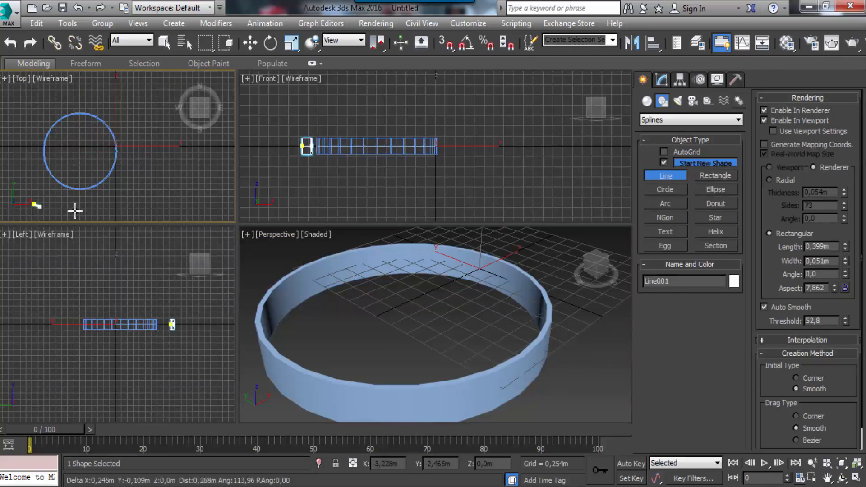
click(207, 204)
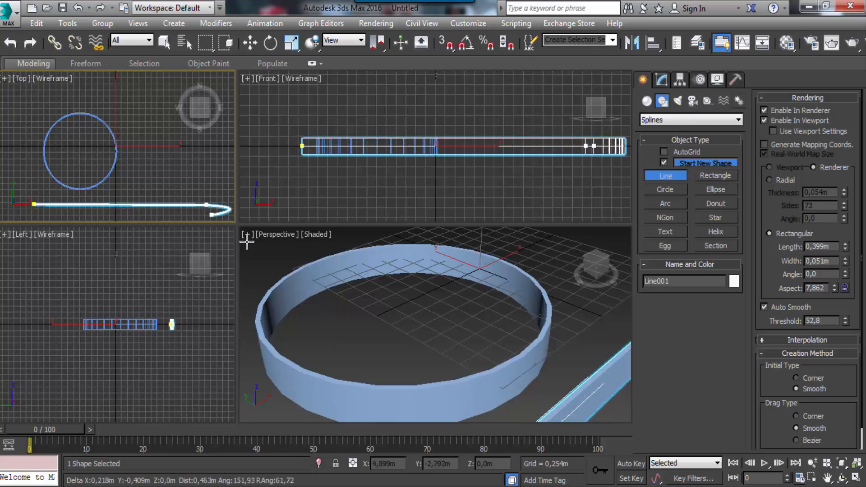
click(144, 104)
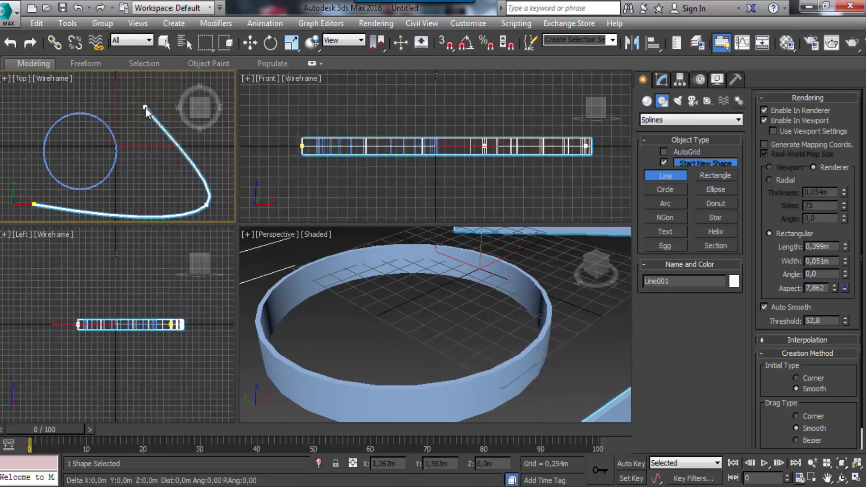
scroll(174, 157, down, 3)
right_click(167, 155)
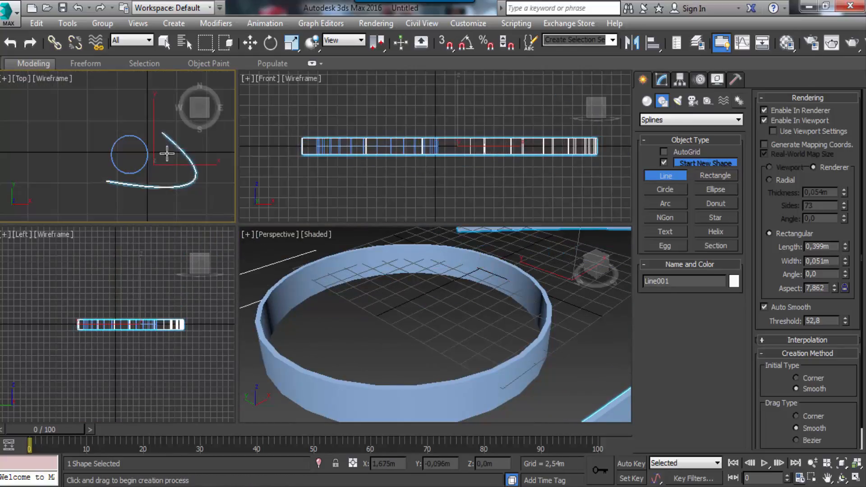
middle_drag(373, 263, 312, 312)
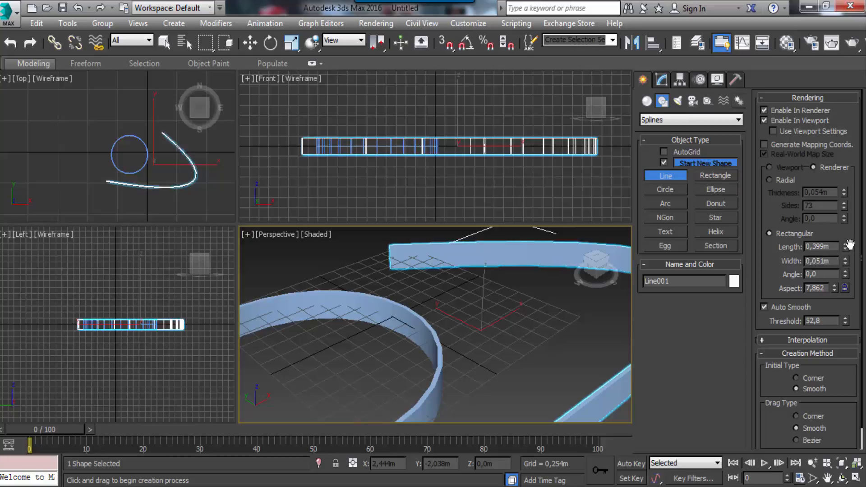
Give the line a radial section with 100 sides and an Auto Smooth threshold of 76.032, and inspect it in Perspective
click(769, 180)
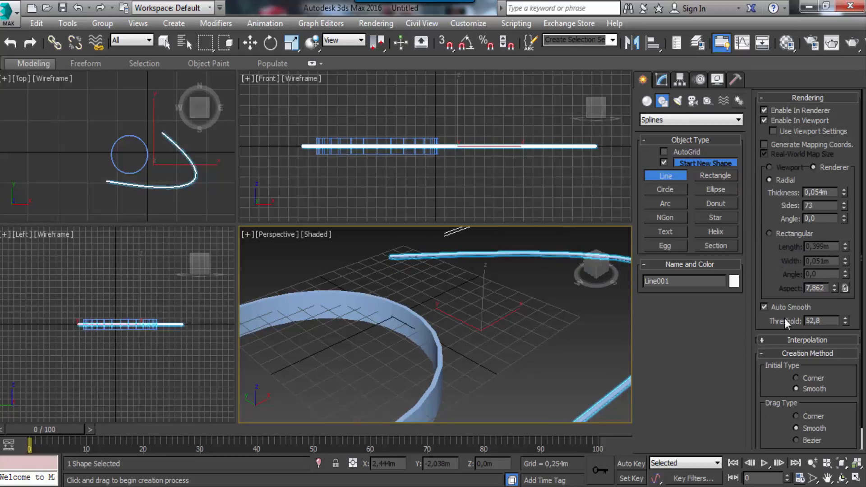
drag(846, 321, 837, 267)
drag(844, 206, 846, 163)
middle_drag(510, 170, 470, 177)
middle_drag(496, 339, 511, 325)
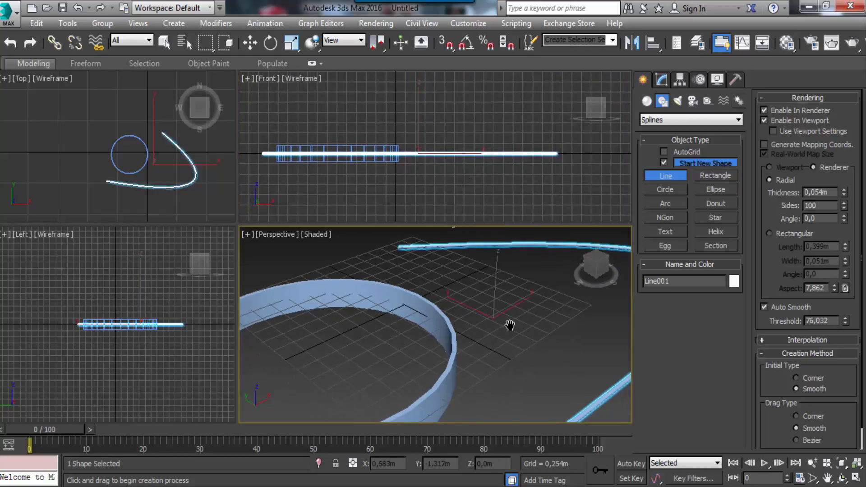
click(846, 466)
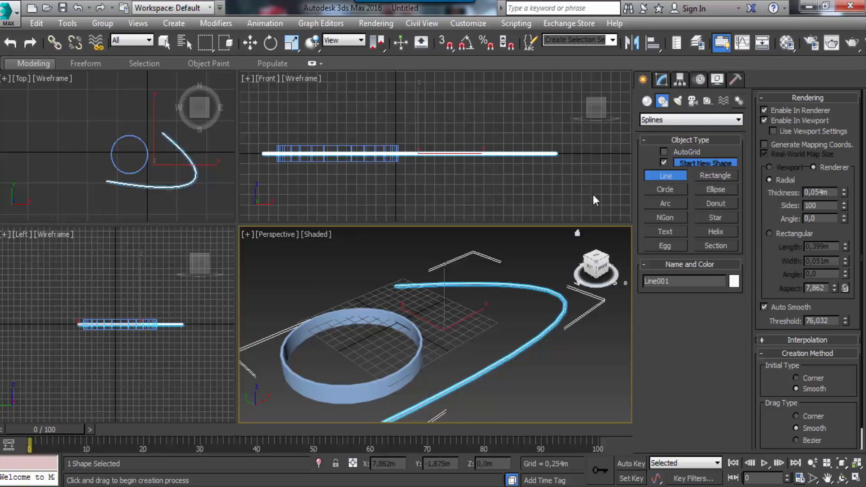
Maximize the Top view and draw a rectangle about 2.88 m long and 5.97 m wide, above and left of the circle
click(88, 150)
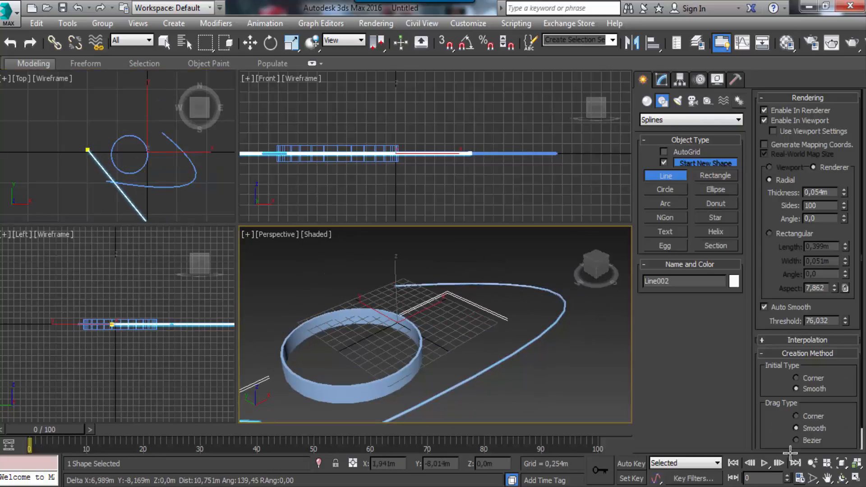
right_click(792, 450)
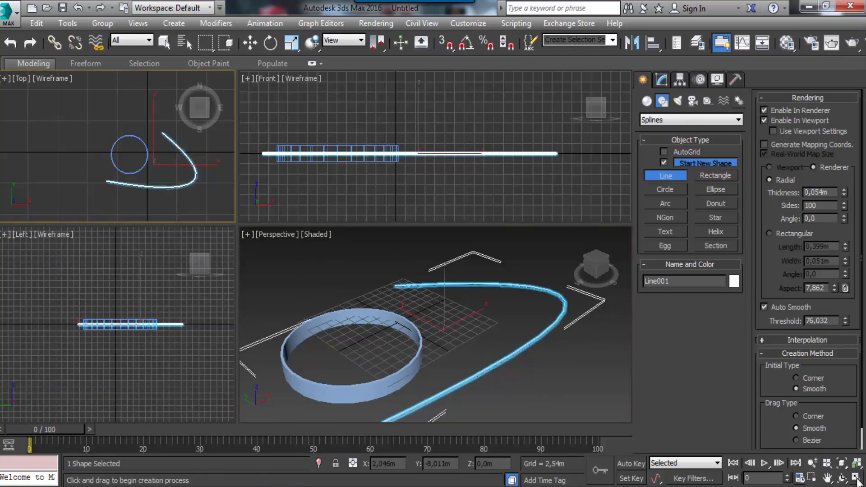
click(856, 479)
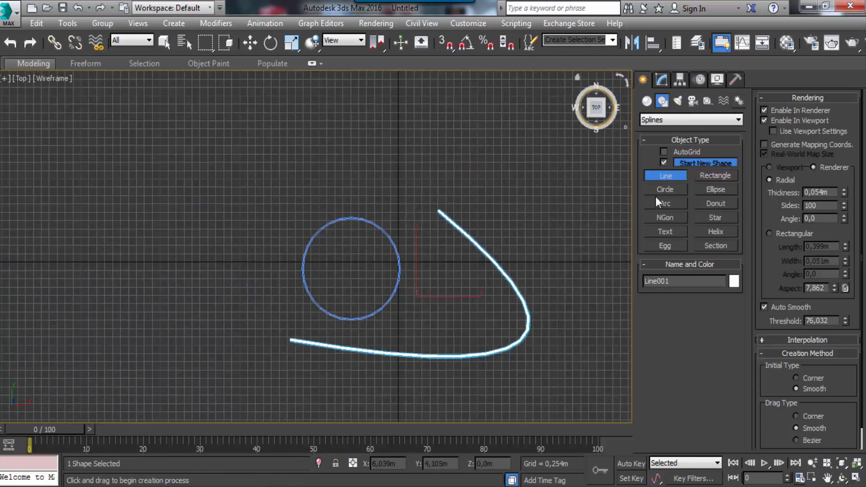
click(711, 177)
drag(74, 136, 262, 231)
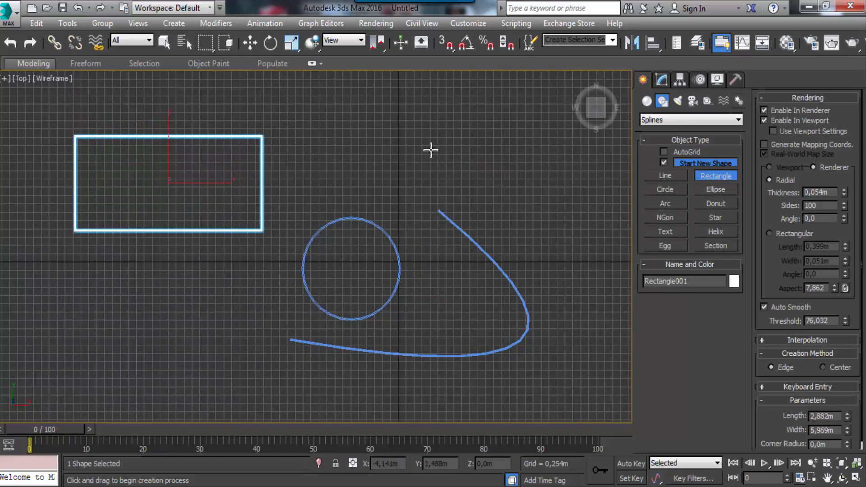
Draw a small ellipse just above the circle and an open arc of about 1.9 m radius below the rectangle
click(715, 190)
drag(344, 135, 407, 193)
click(666, 204)
drag(145, 276, 225, 355)
click(172, 365)
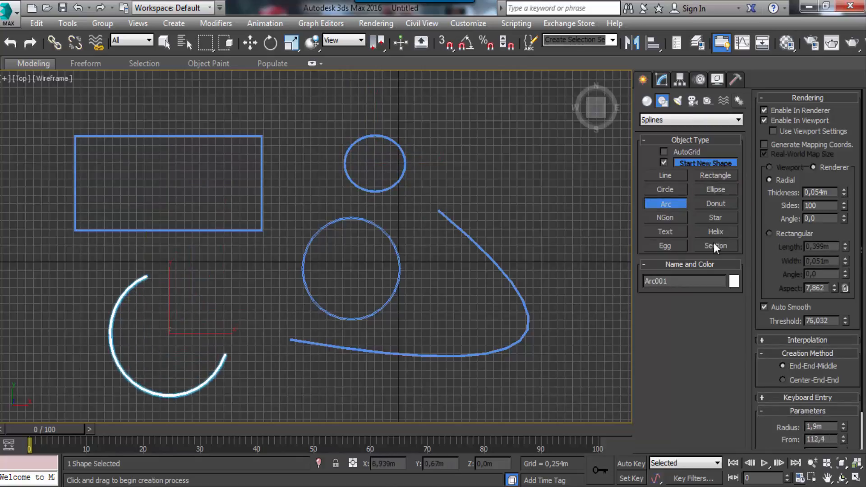
Draw a donut with radii of about 2.04 m and 1.69 m right of the ellipse, and a six-sided NGon of about 1.97 m radius below it
click(718, 203)
drag(519, 192, 564, 147)
click(559, 157)
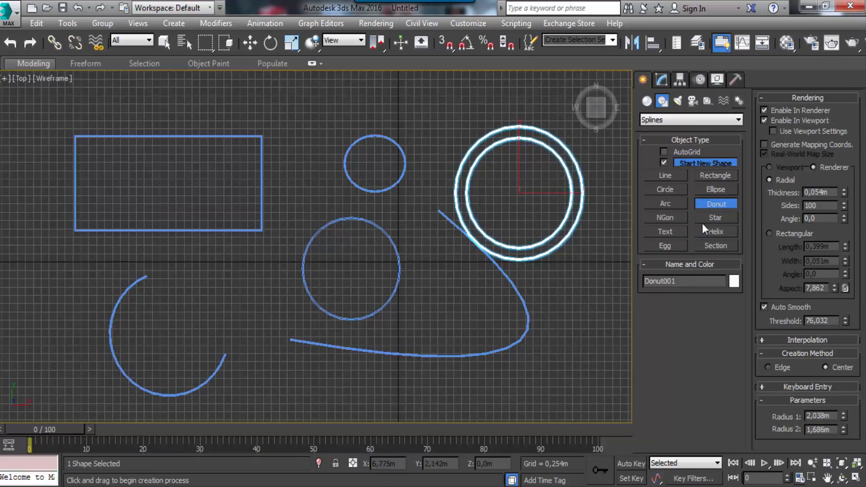
click(664, 219)
drag(578, 363, 582, 299)
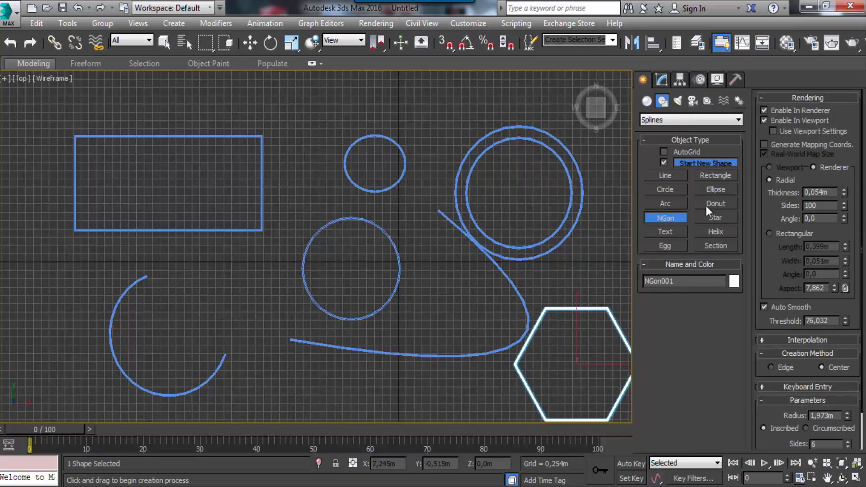
Draw a six-pointed star with radii of about 1.33 m and 0.57 m between the ellipse and the donut
click(711, 218)
drag(429, 123, 453, 88)
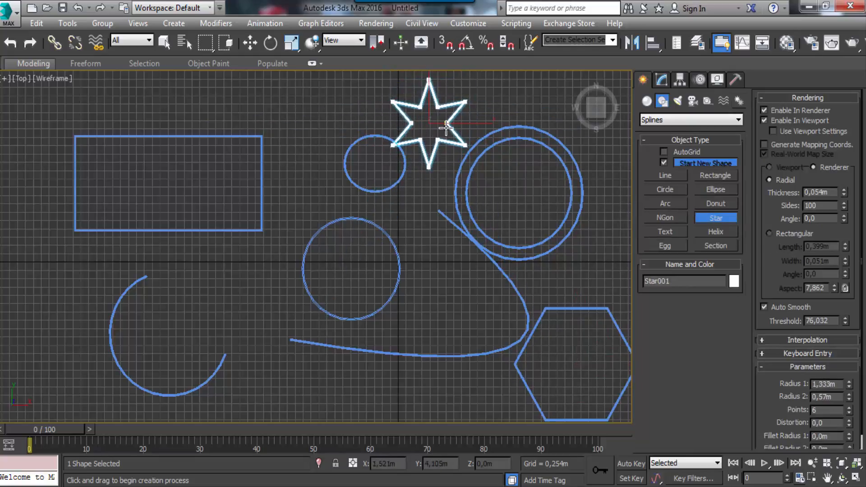
click(447, 118)
Replace the Text spline's default wording with a first name in capitals and place it above the rectangle
click(667, 232)
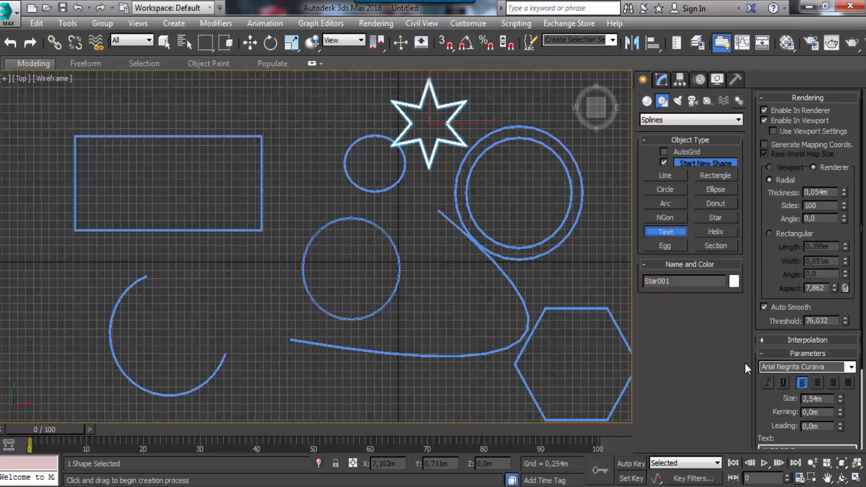
drag(770, 259, 755, 156)
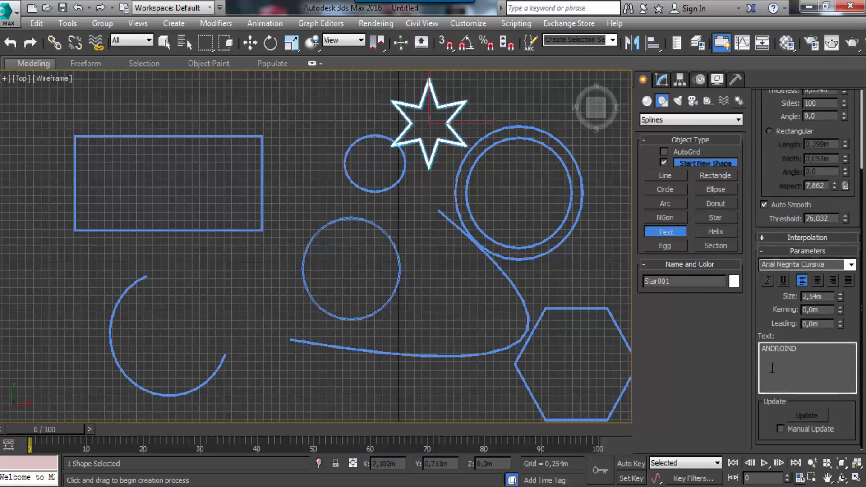
drag(800, 347, 740, 335)
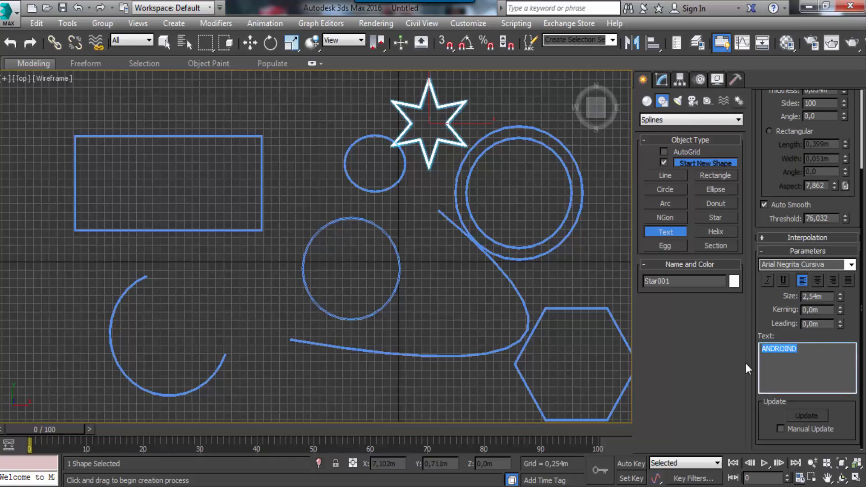
text(FERNANDO)
click(238, 115)
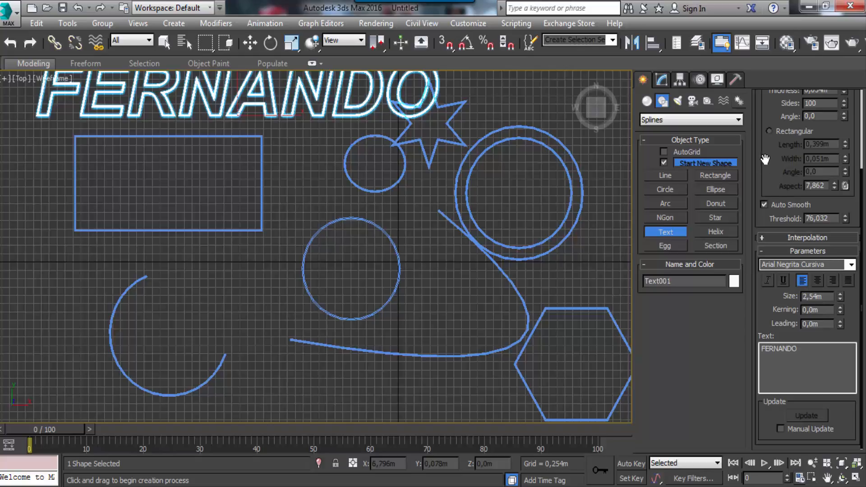
Render the Top view to examine how all the spline shapes appear, and close the rendered frame
scroll(770, 175, up, 5)
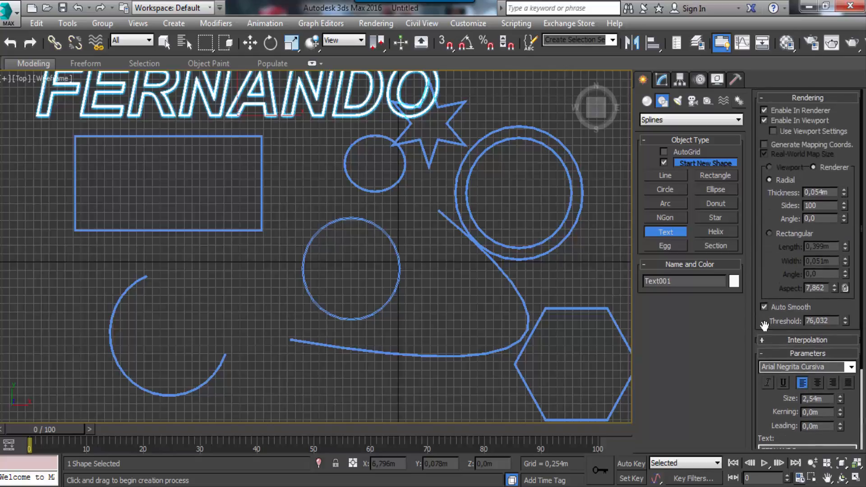
click(852, 44)
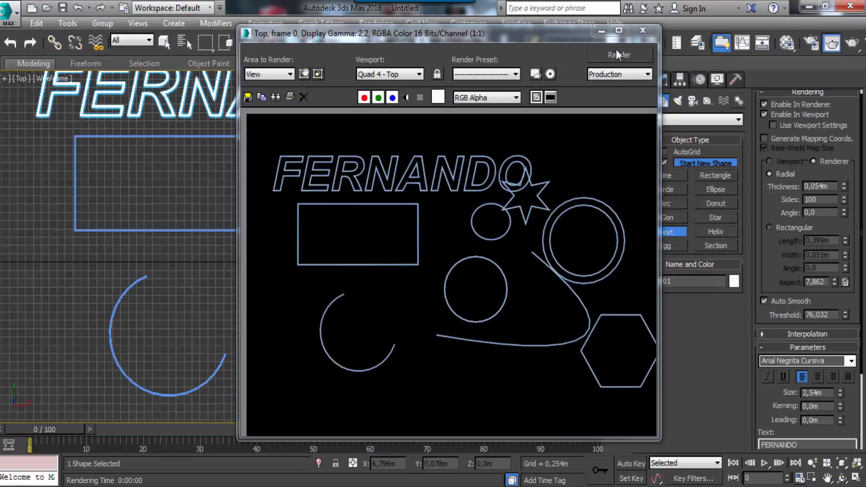
click(642, 31)
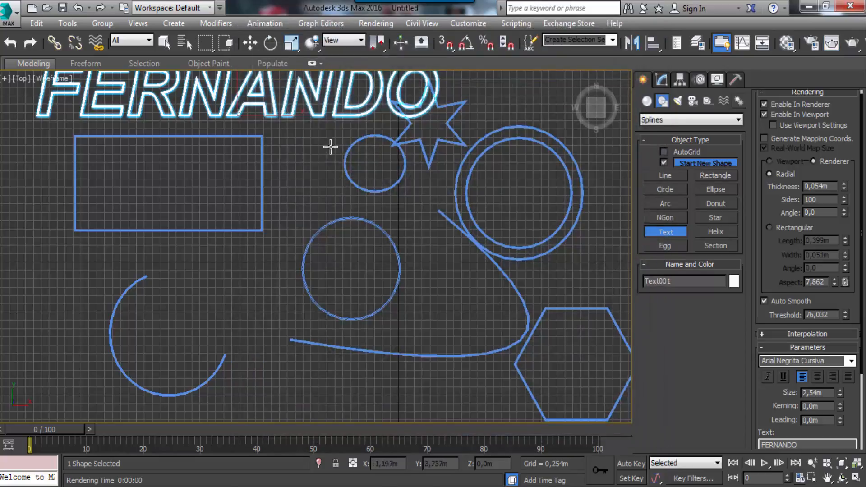